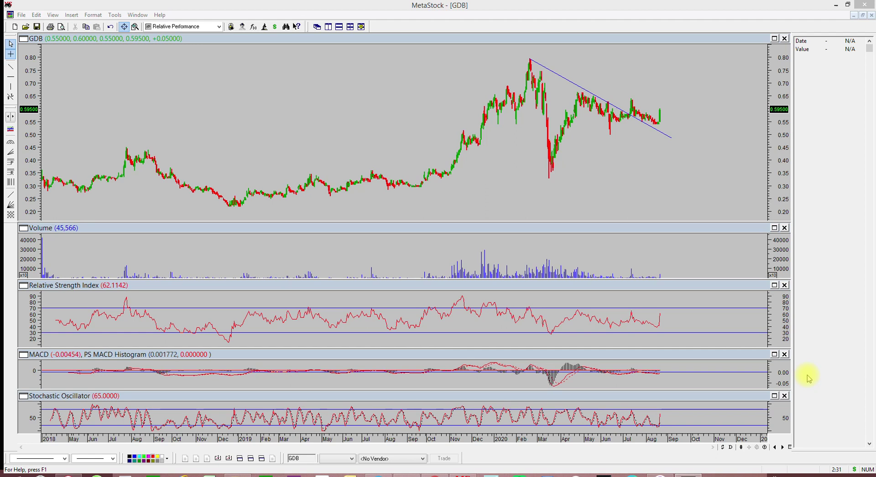
- Read the GDB bar prices from early 2018, including 03/27/2018, through January 2019
mouse_move(48, 197)
left_mouse_down()
mouse_move(56, 197)
mouse_move(42, 192)
mouse_move(49, 189)
left_mouse_up()
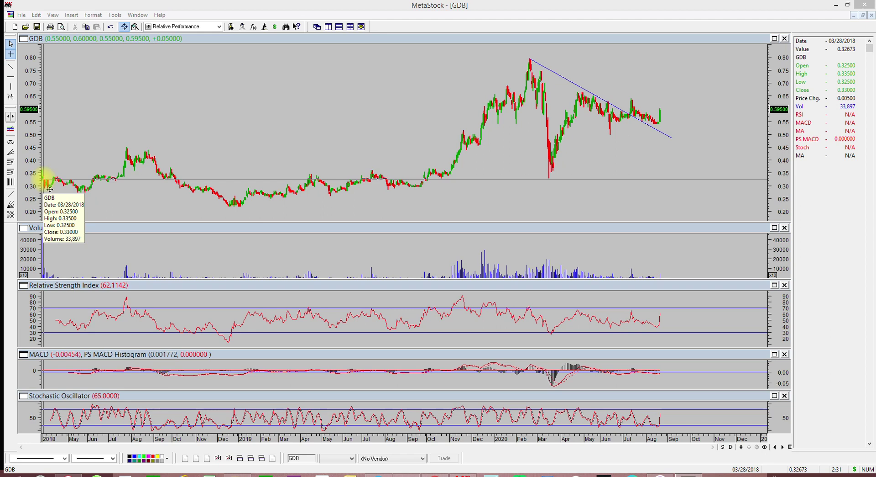
left_click_drag(49, 189, 48, 183)
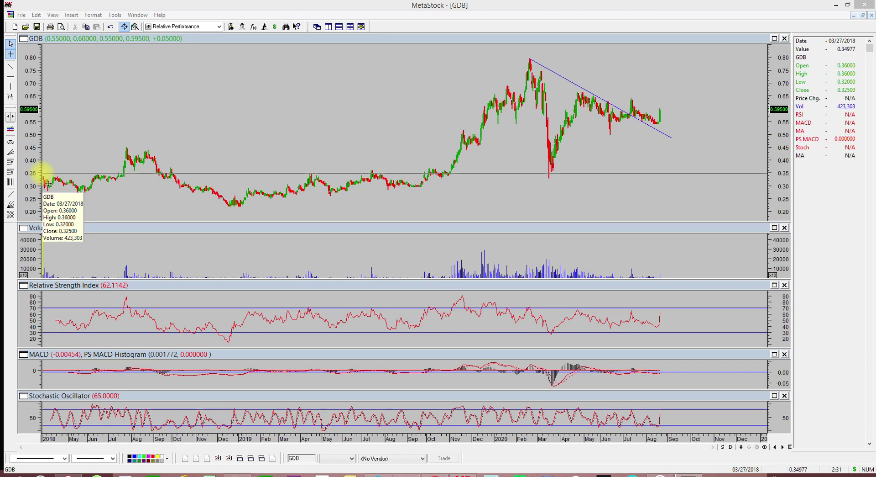
left_click_drag(48, 183, 247, 216)
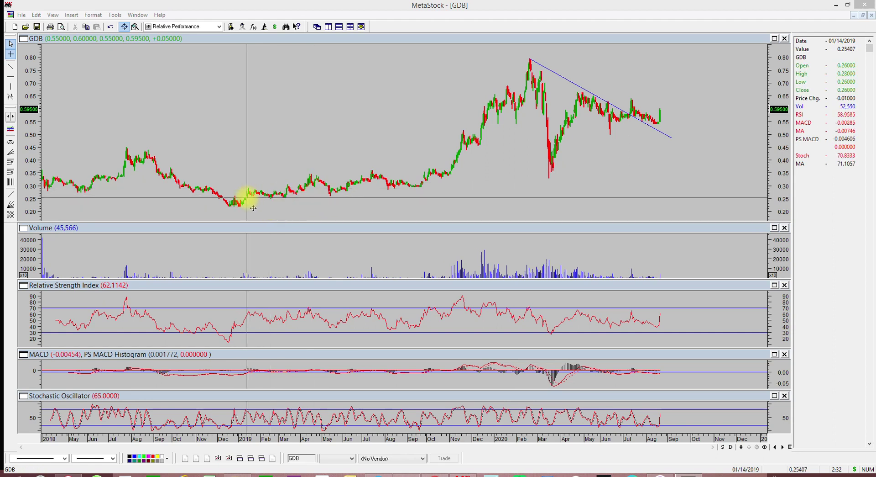
mouse_move(247, 198)
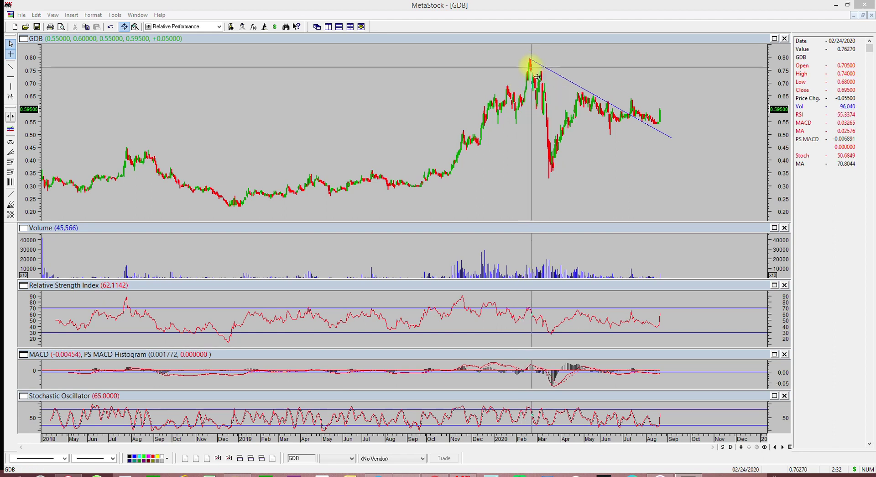
mouse_move(538, 74)
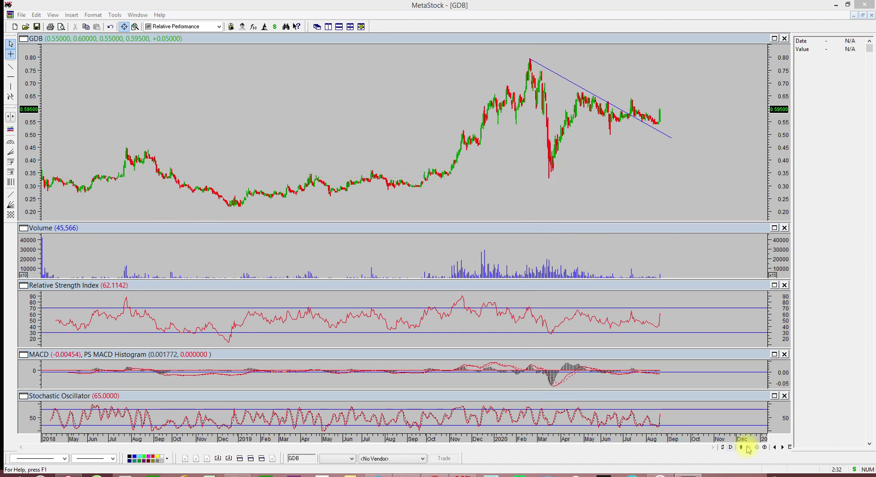
- Zoom in to check prices at the March 2020 low, then zoom back out to 2018–2020
left_click(764, 446)
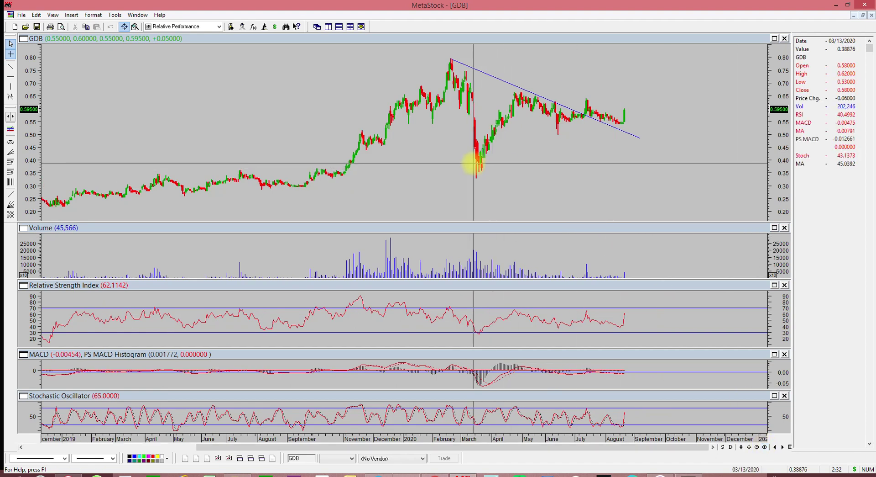
left_click(480, 166)
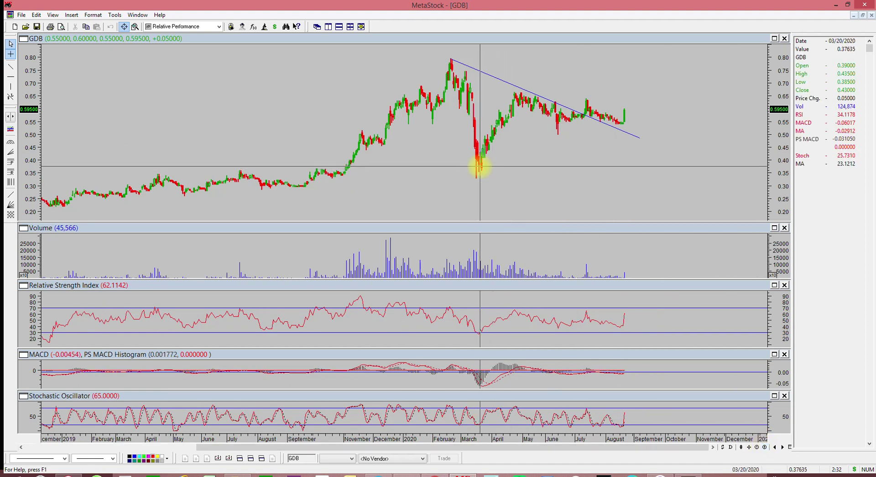
mouse_move(481, 160)
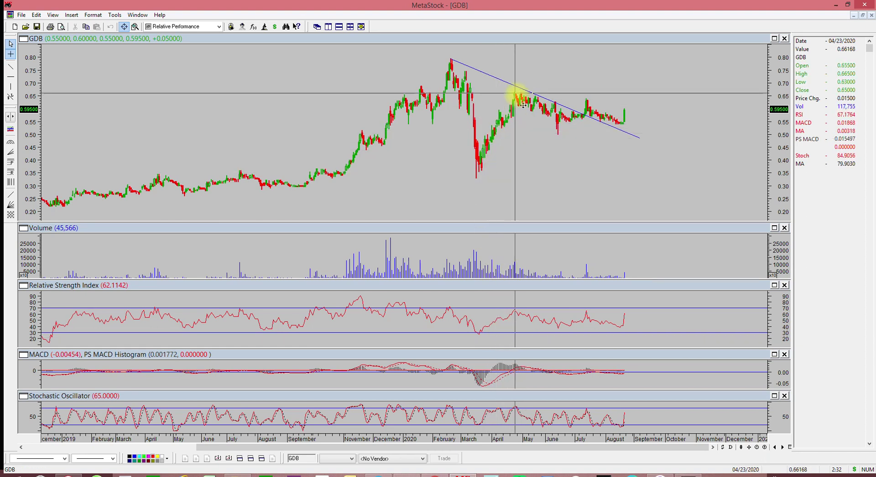
mouse_move(522, 105)
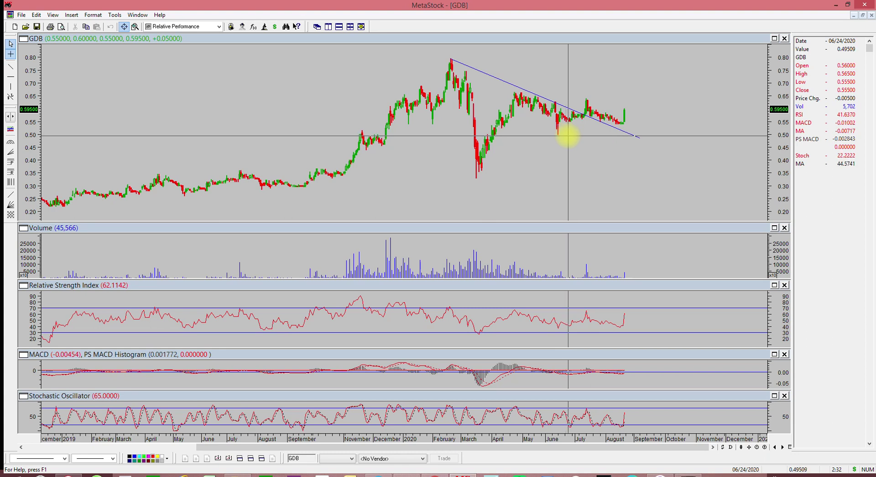
left_click(759, 448)
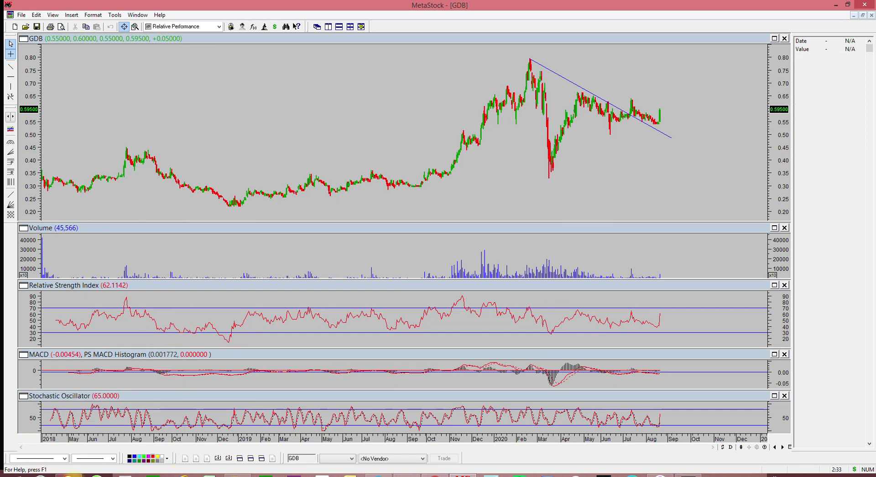
- Snip the full-screen chart and pen red 1s at the Feb, May, July 2020 highs and 2s at lows
left_click(69, 475)
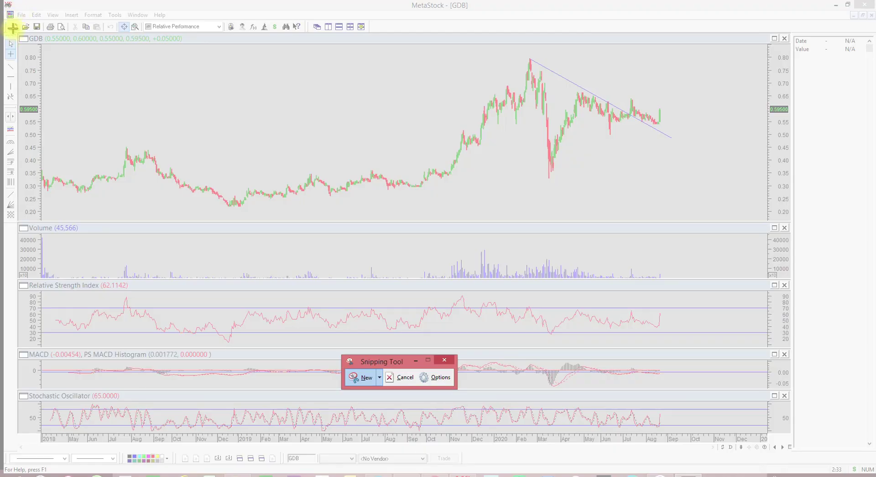
left_click_drag(12, 28, 815, 460)
left_click_drag(569, 93, 568, 110)
left_click_drag(577, 246, 572, 251)
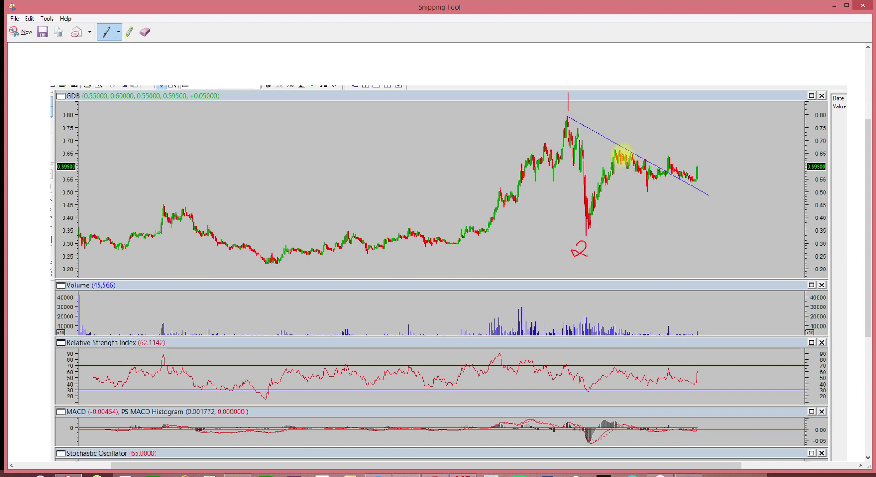
left_click_drag(616, 133, 615, 128)
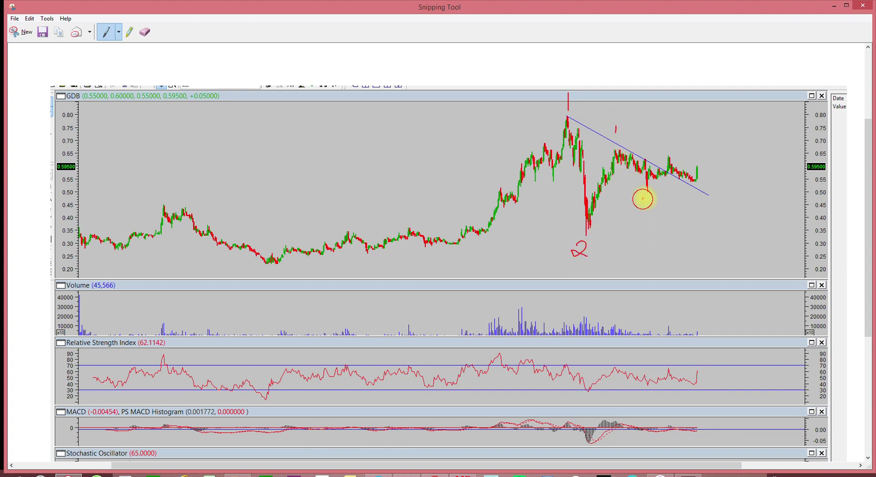
left_click_drag(667, 143, 667, 149)
left_click_drag(692, 195, 704, 196)
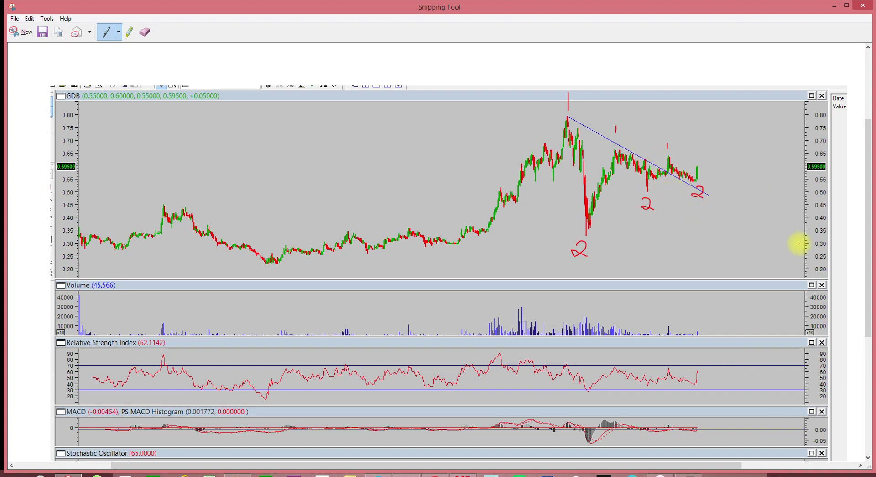
- Sketch red upward and downward breakout arrows past the latest bar
mouse_move(715, 170)
left_mouse_down()
mouse_move(706, 81)
mouse_move(727, 82)
left_mouse_up()
left_click_drag(724, 200, 723, 201)
left_click_drag(722, 194, 749, 224)
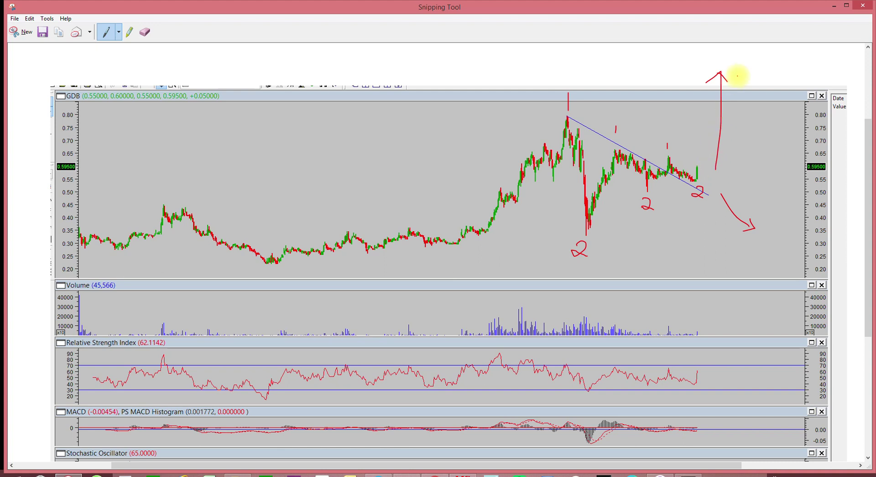
left_click(835, 6)
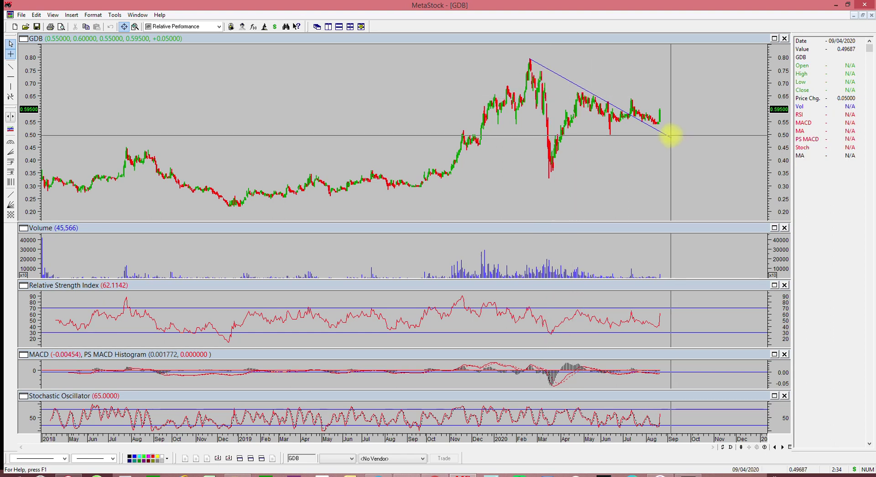
- Lengthen the February 2020 downtrend line rightward so it reaches about 0.42 in October
left_click_drag(672, 137, 701, 153)
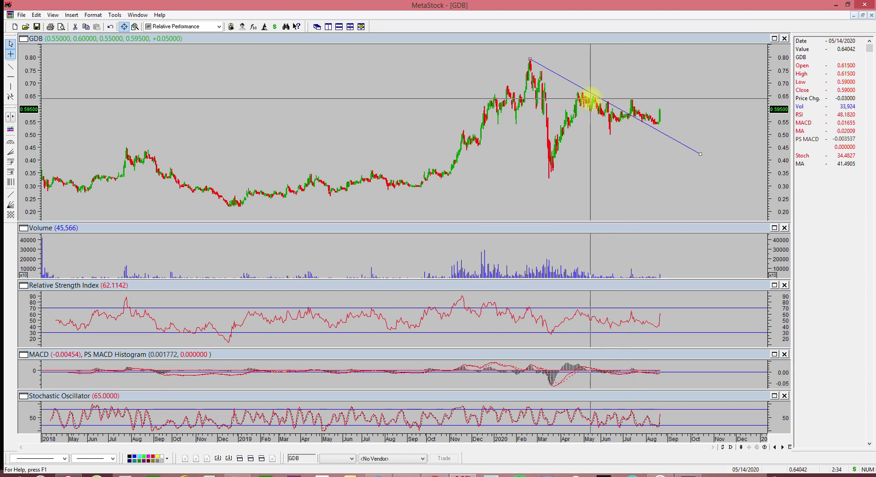
mouse_move(638, 112)
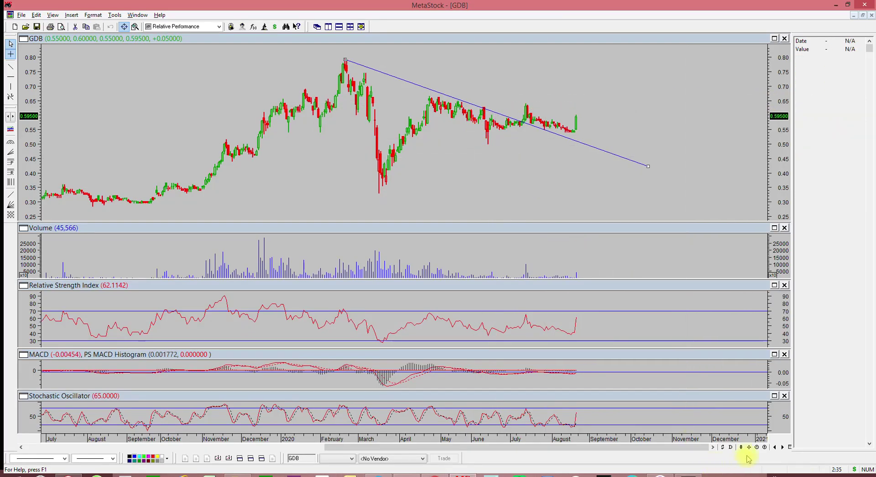
- Draw a rising trendline from the April higher low and an upper line across the May and July highs
left_click(757, 447)
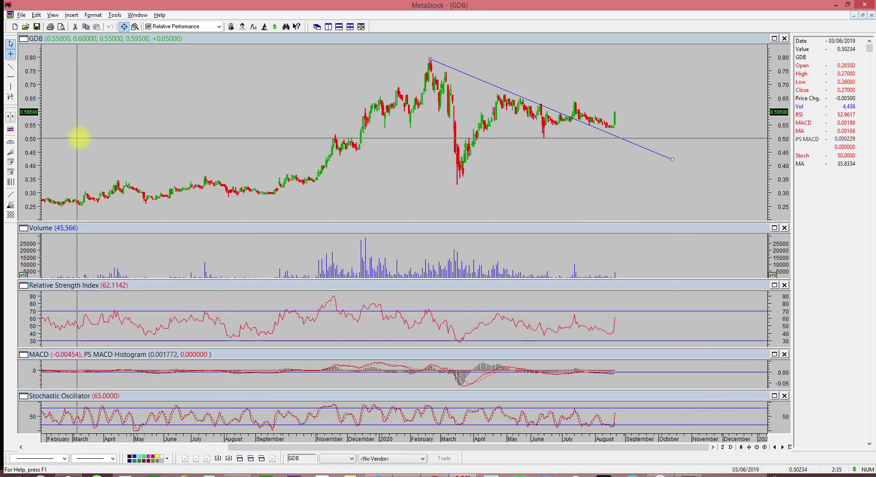
left_click(11, 66)
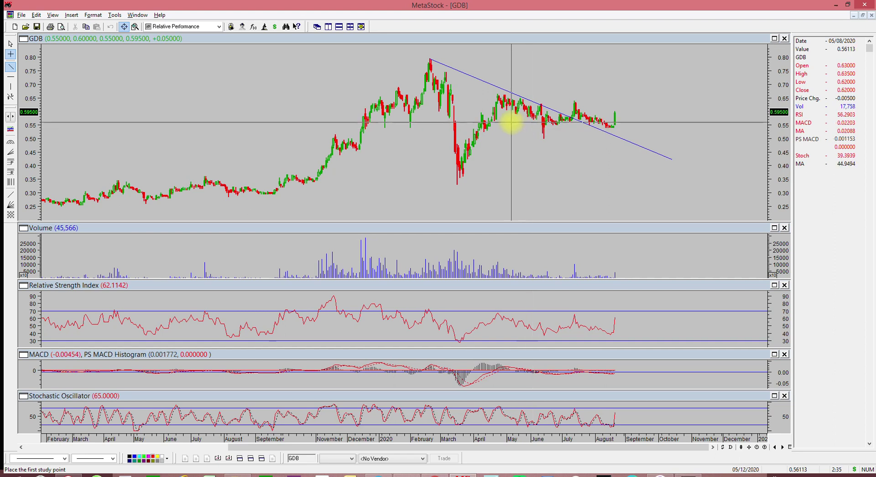
left_click_drag(465, 197, 717, 89)
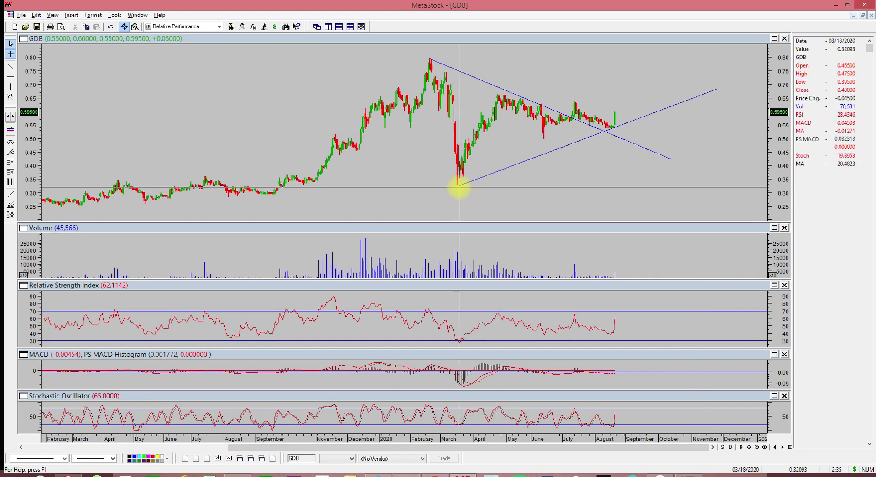
left_click_drag(462, 185, 732, 101)
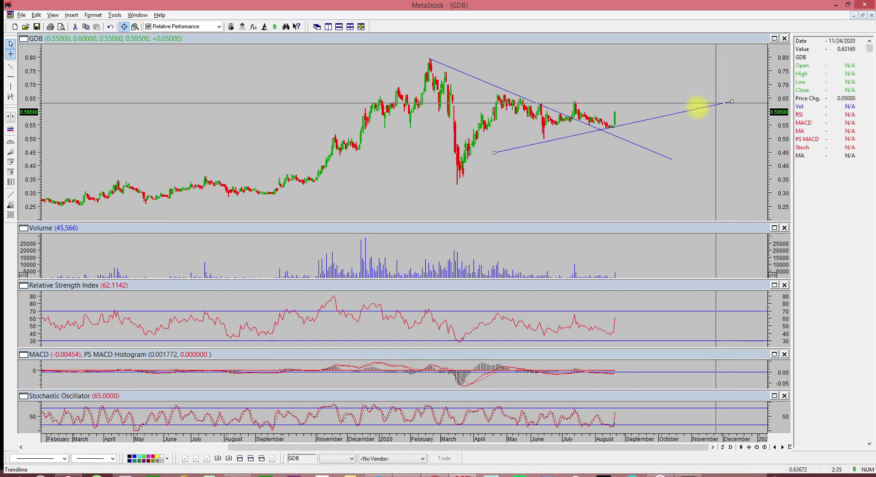
left_click(11, 68)
left_click_drag(504, 94, 707, 114)
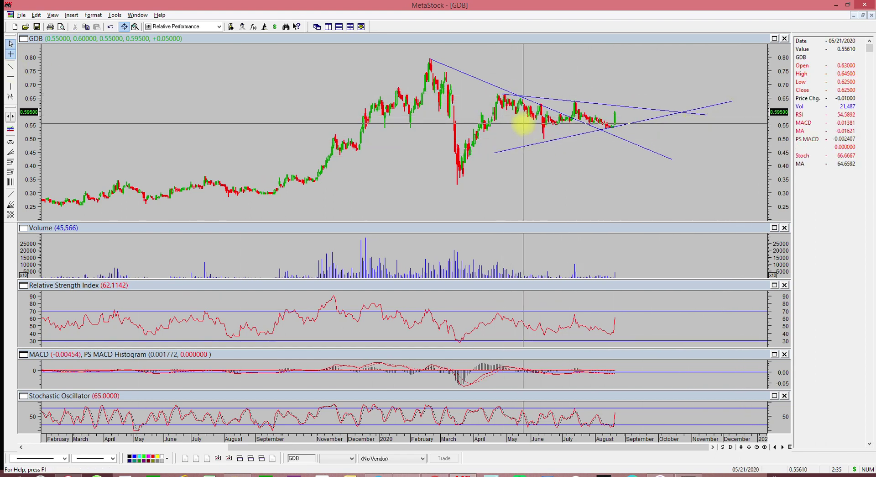
- Extend the rising trendline both ways and set its start back at the early-April low
left_click(501, 152)
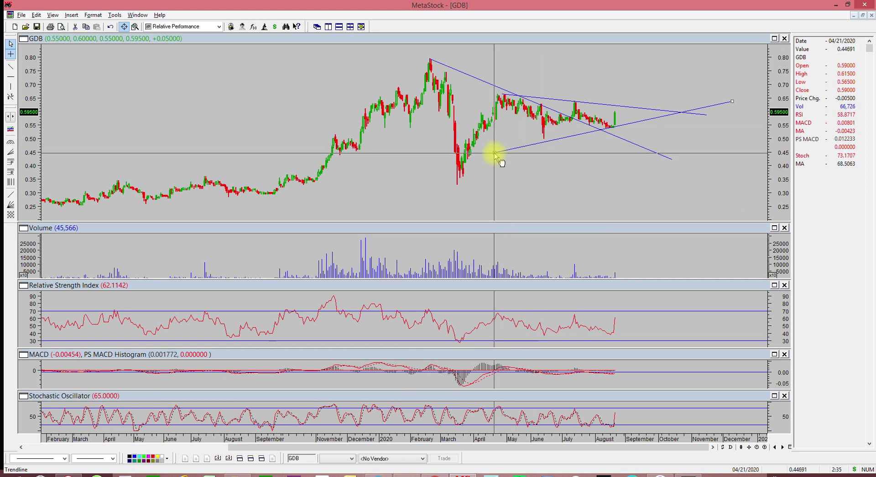
left_click_drag(495, 152, 484, 153)
left_click_drag(740, 102, 750, 101)
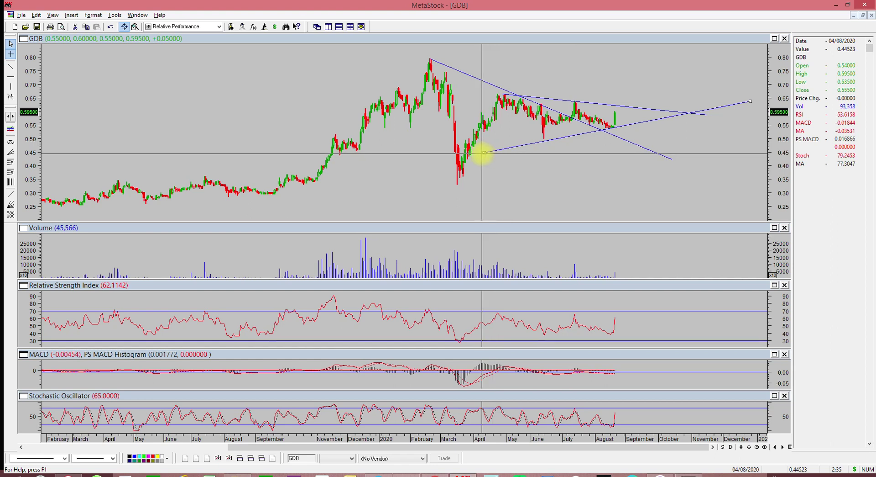
left_click(493, 163)
left_click(484, 152)
left_click_drag(485, 153, 478, 151)
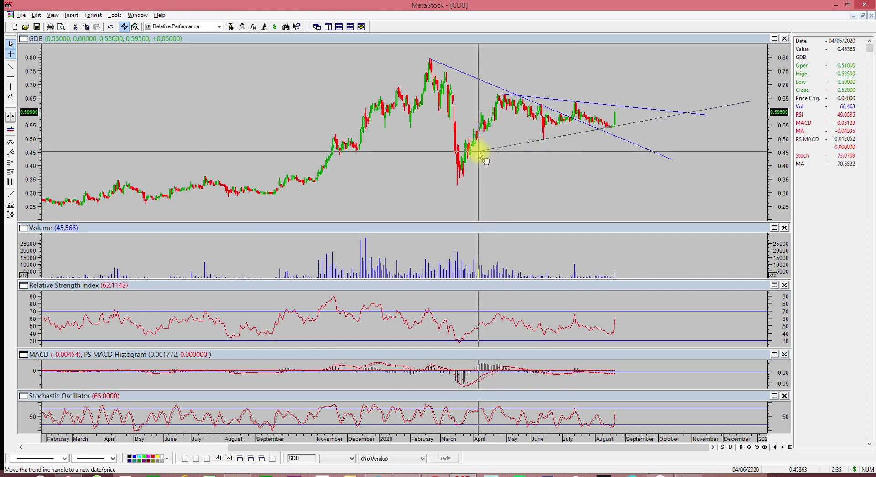
mouse_move(520, 96)
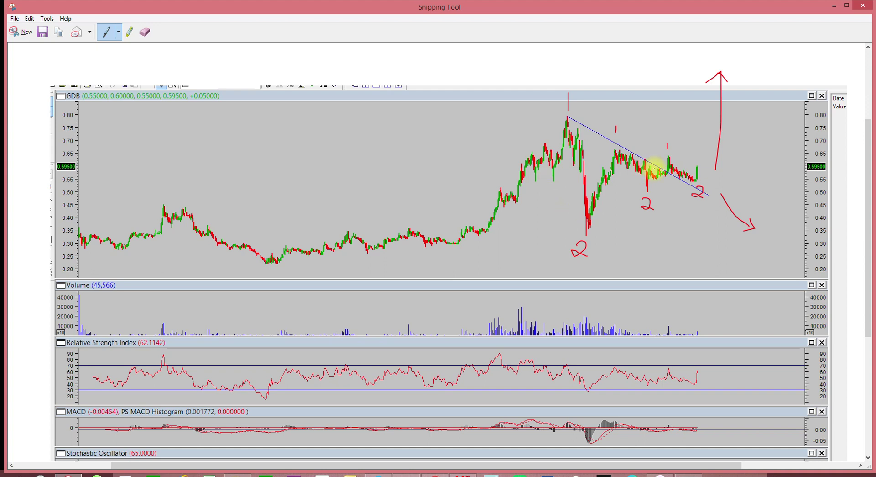
- Write a wave 1 label and sketch red rally paths from the last candle and the recent 2 low
left_click_drag(774, 135, 775, 145)
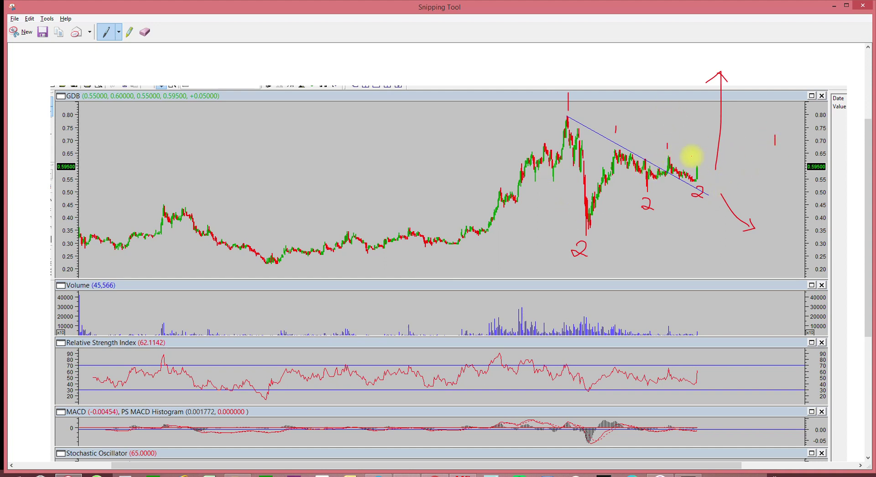
left_click_drag(697, 177, 712, 114)
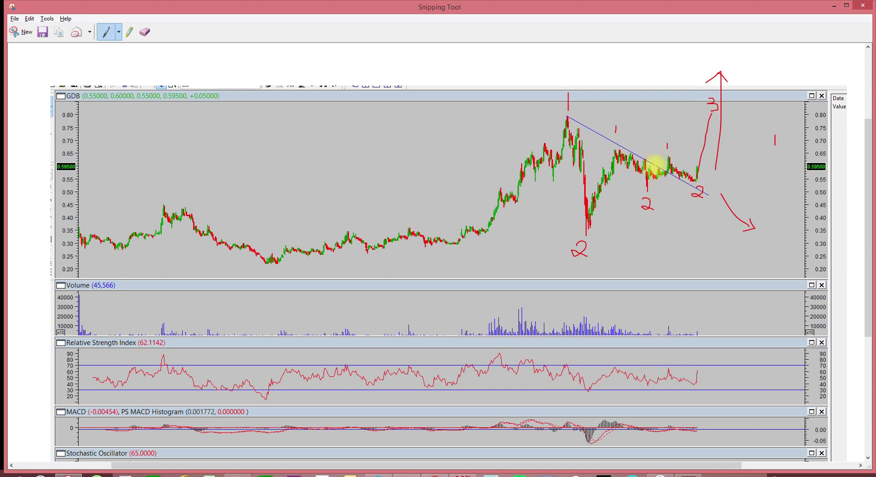
left_click_drag(649, 192, 672, 157)
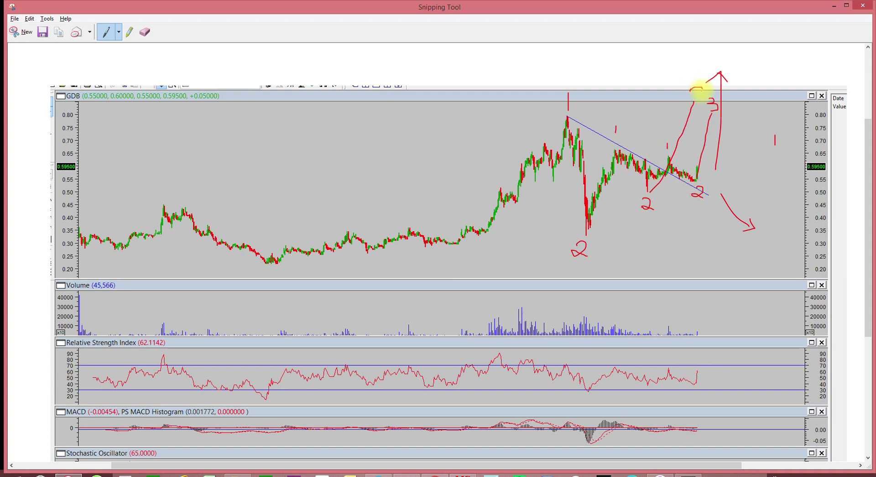
- Draw a February-peak line, circle the wave 3 targets, and underline the recent and March lows
left_click_drag(555, 114, 673, 113)
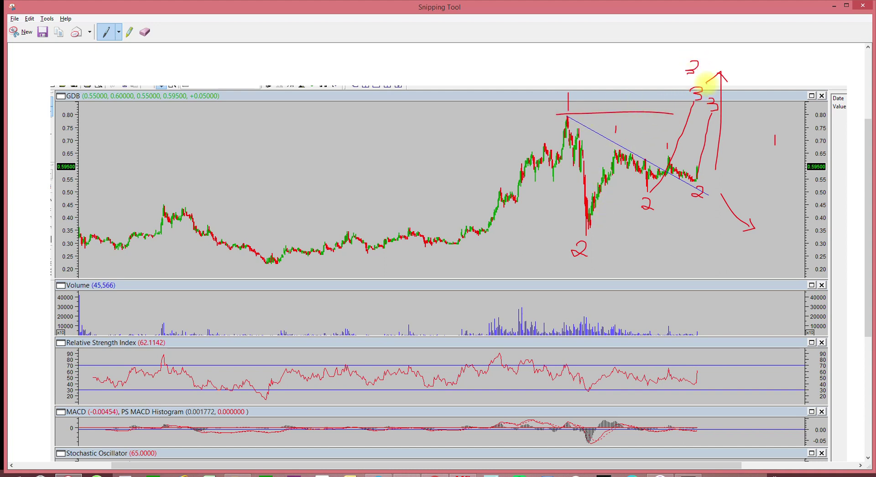
left_click_drag(677, 63, 727, 98)
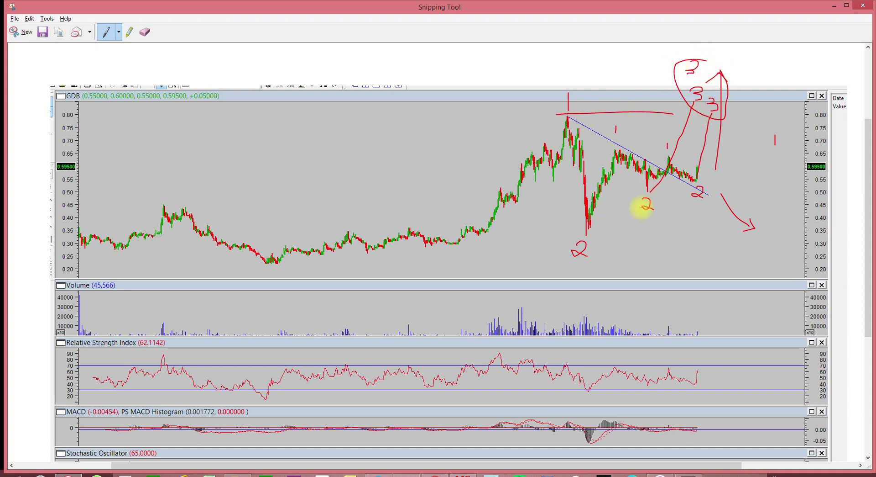
left_click_drag(619, 214, 723, 197)
left_click_drag(547, 263, 634, 252)
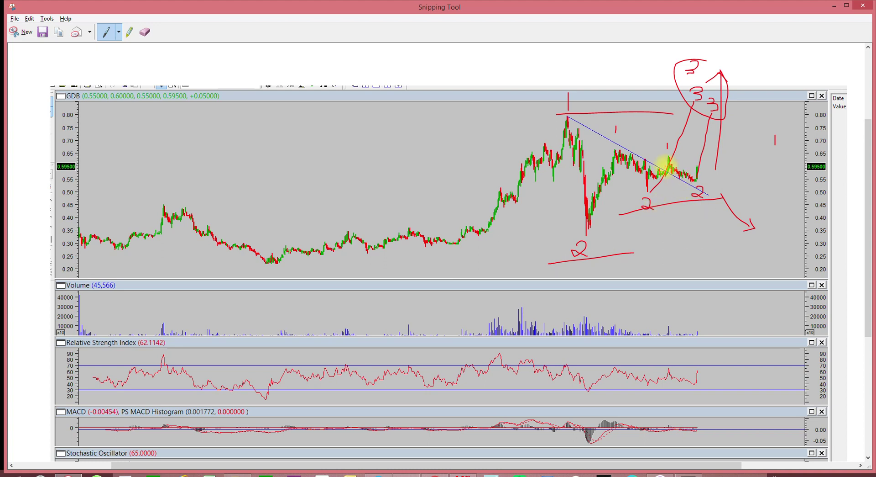
- Draw short red lines at the latest, middle and February-peak wave 1 high levels
left_click_drag(665, 156, 682, 156)
left_click_drag(613, 150, 645, 148)
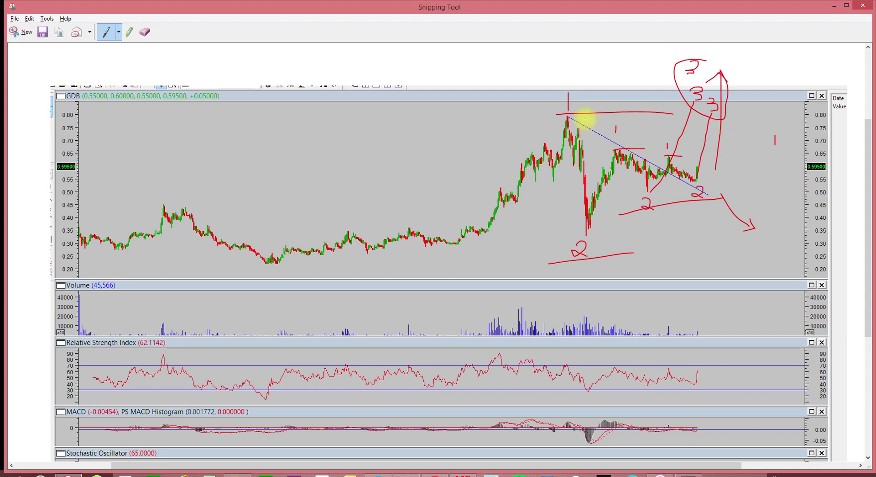
left_click_drag(558, 112, 623, 110)
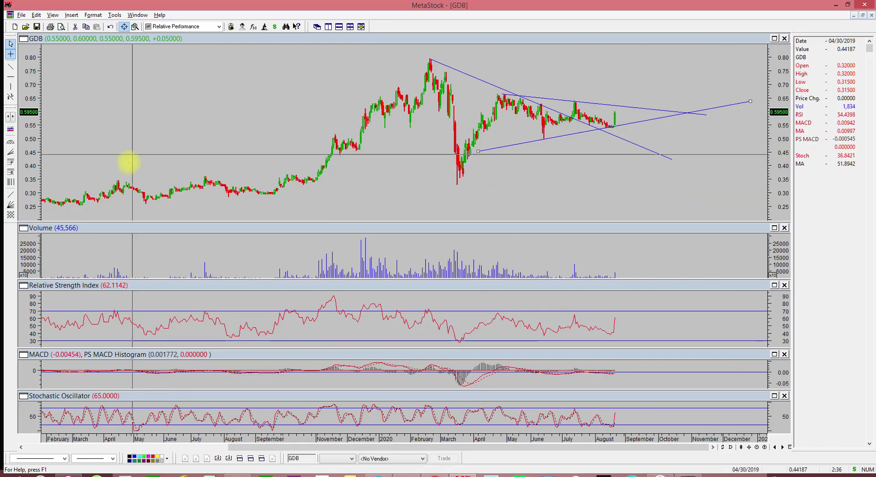
- Draw Fibonacci studies from the June low and around July, stretching the scale to show 261.8%
left_click(11, 162)
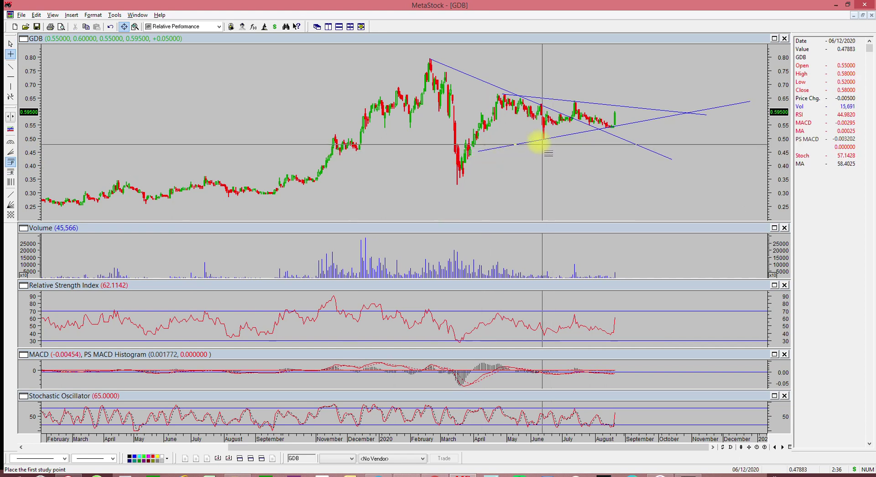
left_click_drag(543, 138, 568, 101)
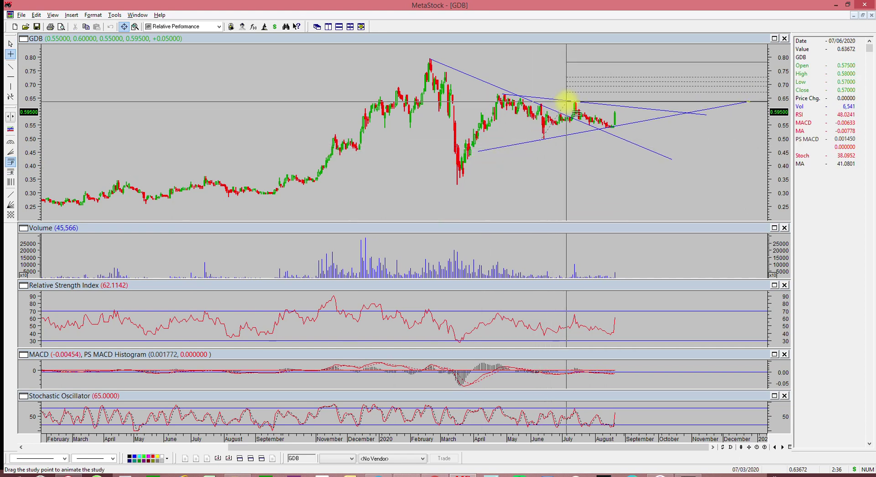
left_click(614, 126)
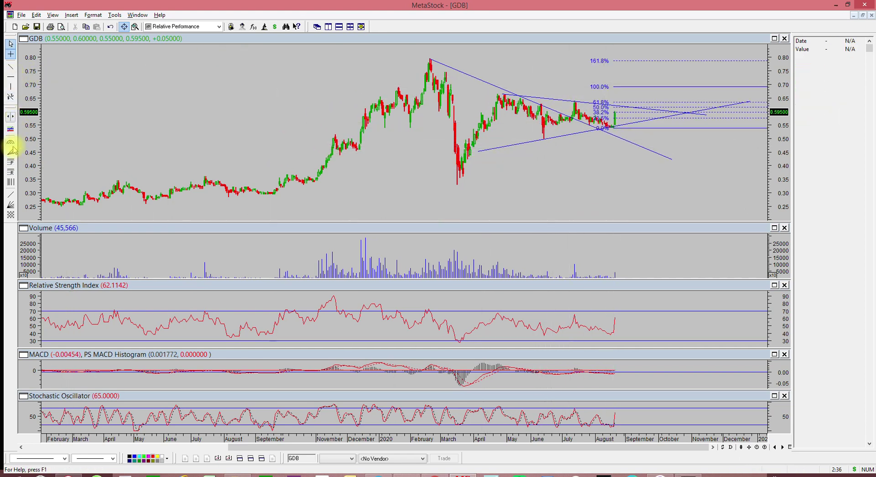
left_click(11, 162)
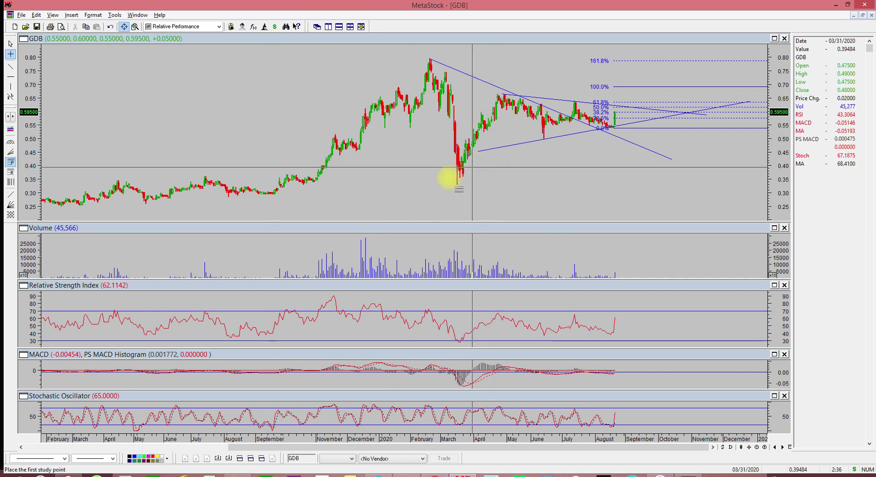
mouse_move(461, 176)
left_mouse_down()
mouse_move(513, 181)
mouse_move(505, 93)
mouse_move(568, 134)
mouse_move(618, 141)
left_mouse_up()
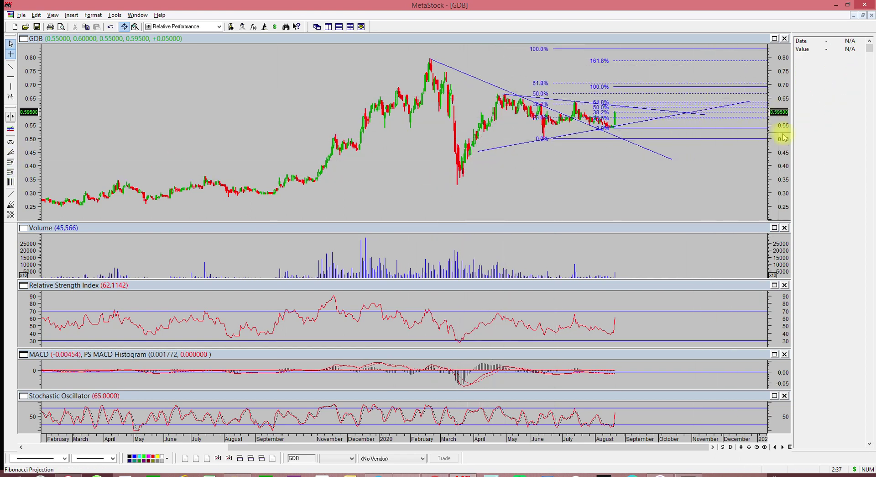
left_click_drag(783, 133, 782, 137)
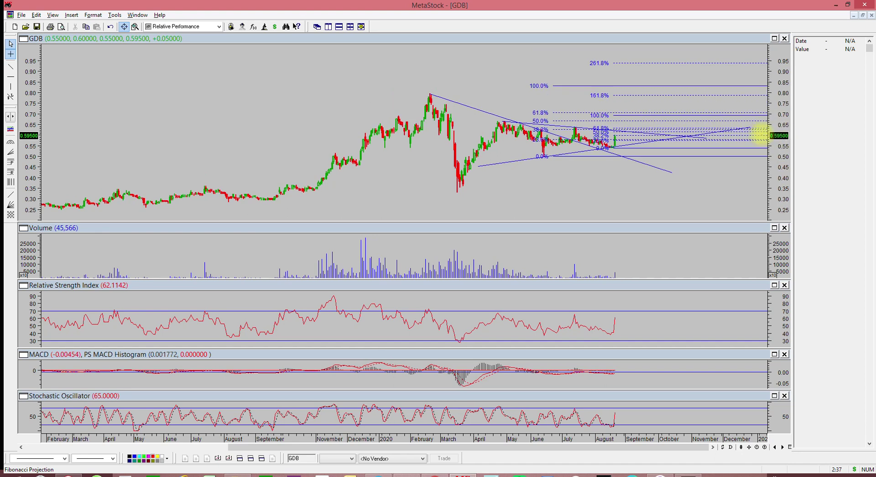
- Project Fibonacci levels from the 2019 low, February peak and March low, expanding the scale to about 1.10
left_click(11, 163)
left_click_drag(157, 198, 432, 94)
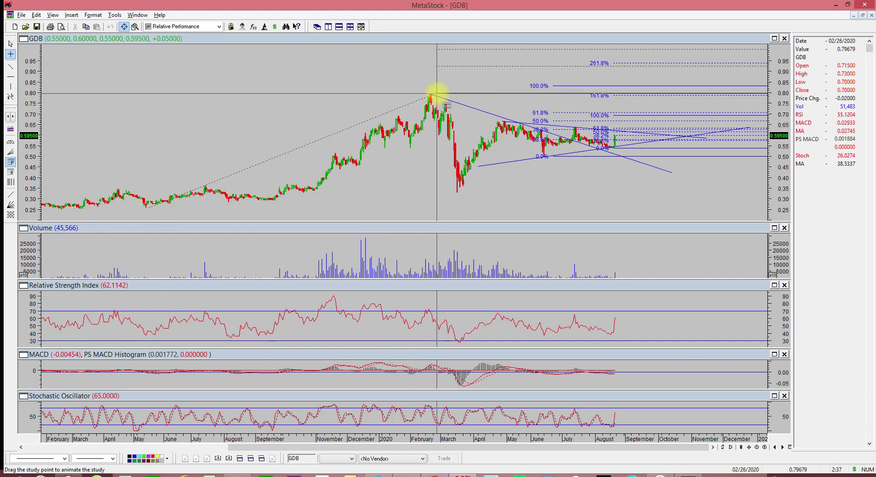
left_click(475, 190)
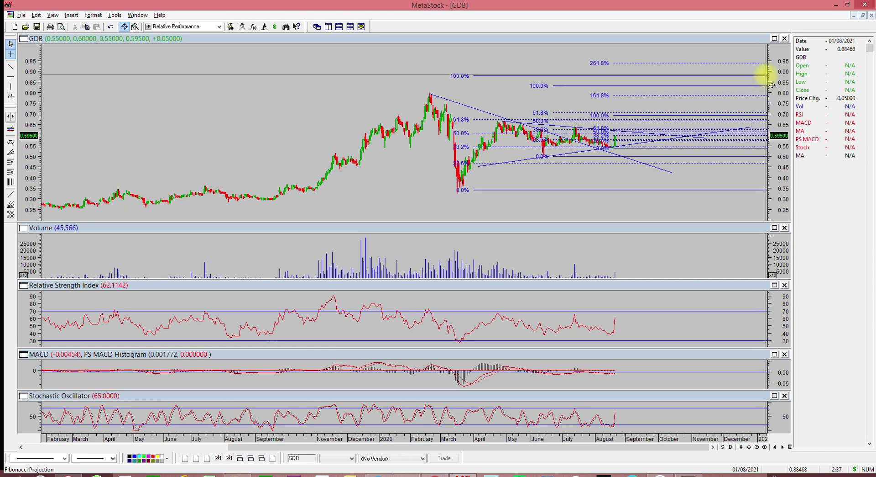
left_click_drag(783, 82, 787, 90)
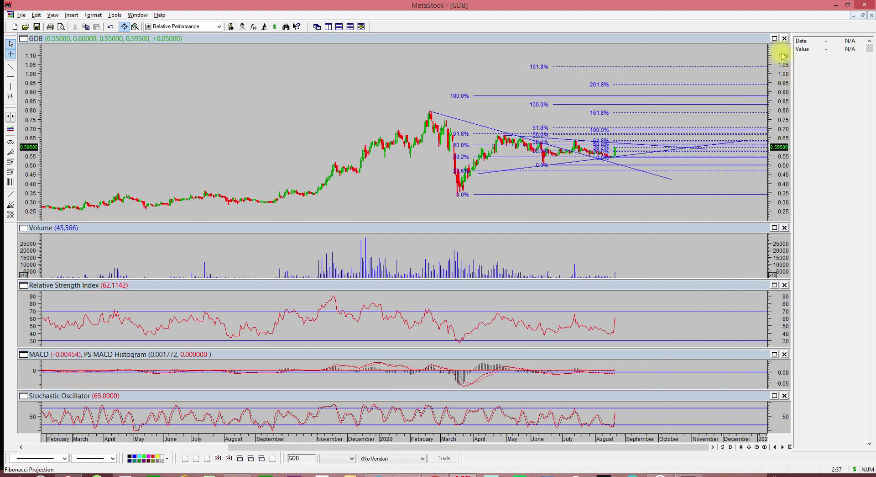
- Maximise the GDB price pane over the indicator panes and bring up the browser's GDB (0198) quote page
left_click(774, 39)
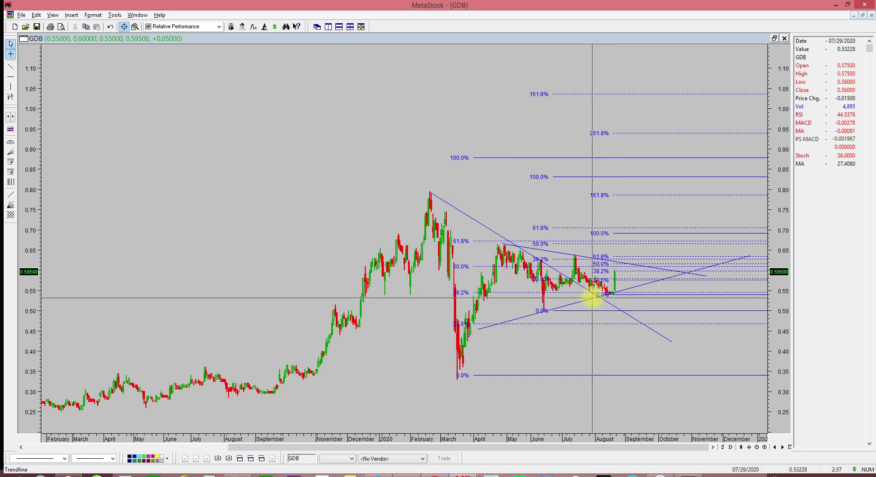
mouse_move(612, 298)
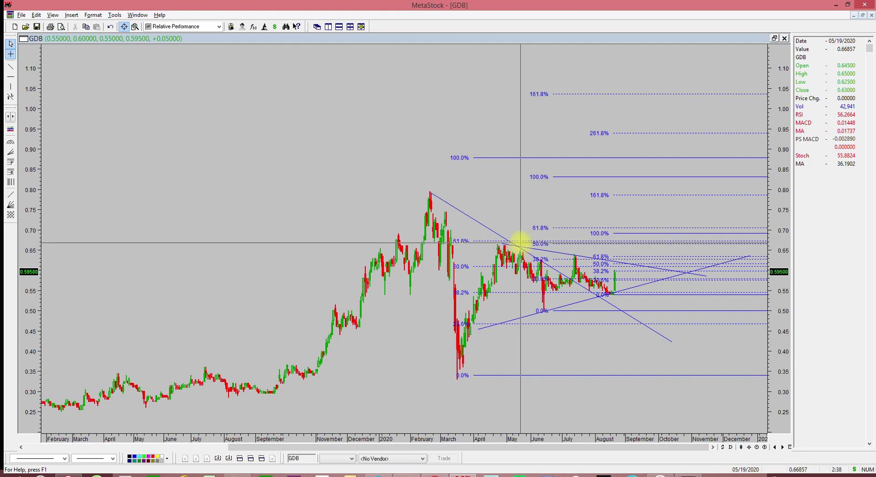
left_click(435, 474)
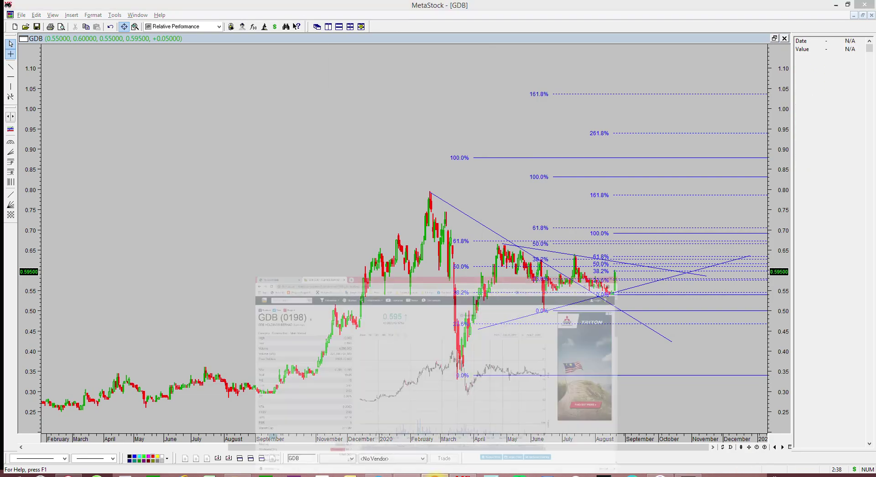
- Scroll through GDB's quarterly revenue and net profit, back up to the summary, then Alt+Tab to MetaStock
scroll(352, 256, "down", 10)
scroll(357, 302, "up", 3)
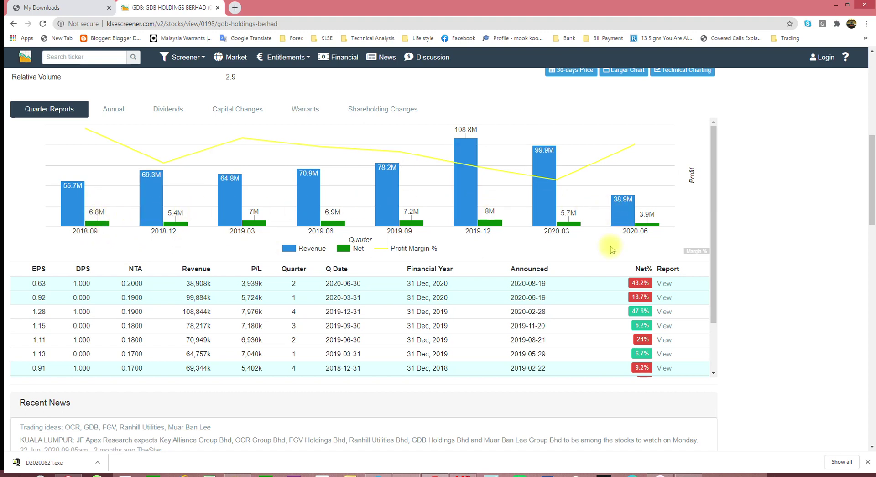
scroll(639, 335, "up", 4)
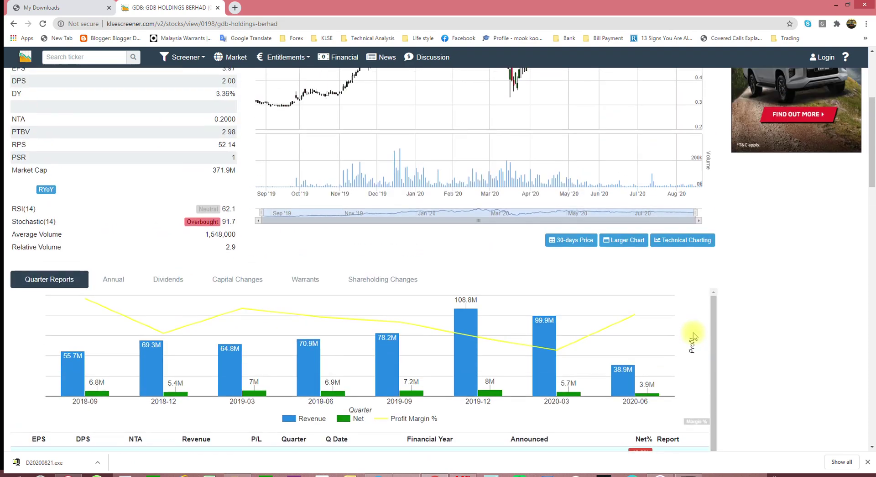
scroll(694, 335, "up", 3)
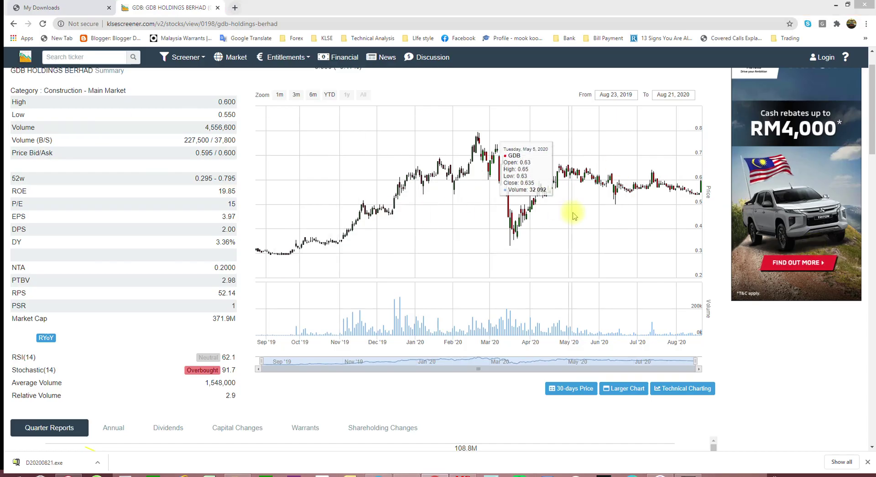
key("alt+Tab")
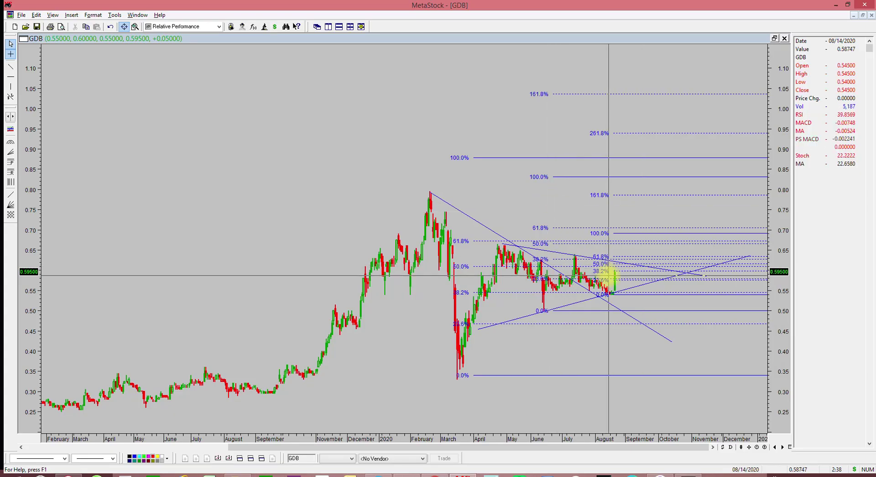